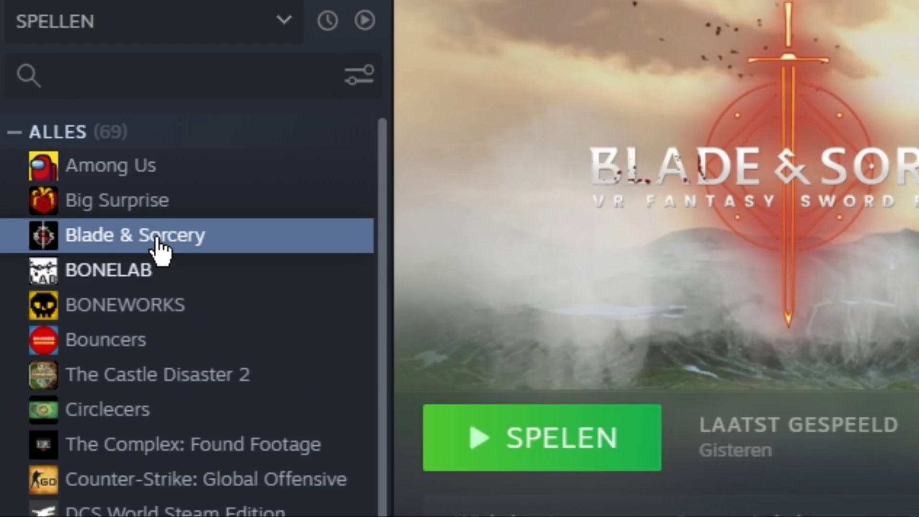
Browse the local files of Blade & Sorcery from its properties in the game library
{"action": "right_click", "coordinate": [52, 142]}
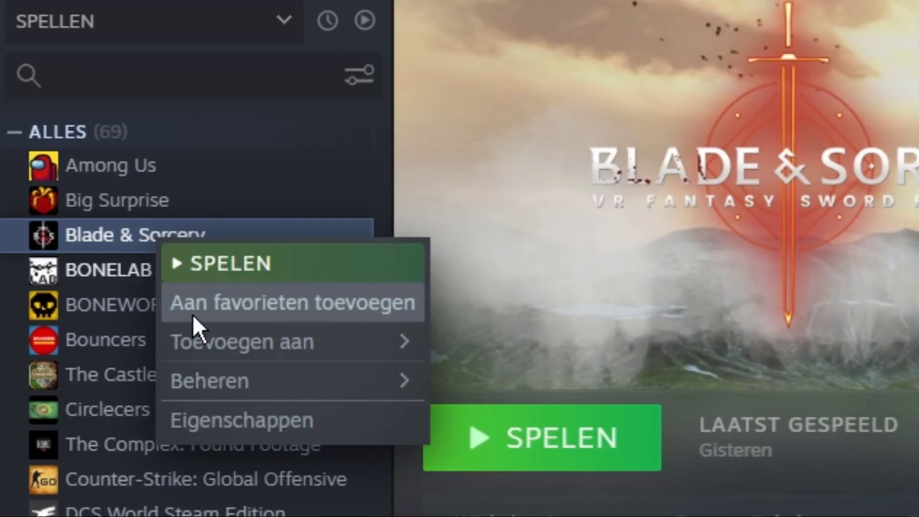
{"action": "left_click", "coordinate": [255, 436]}
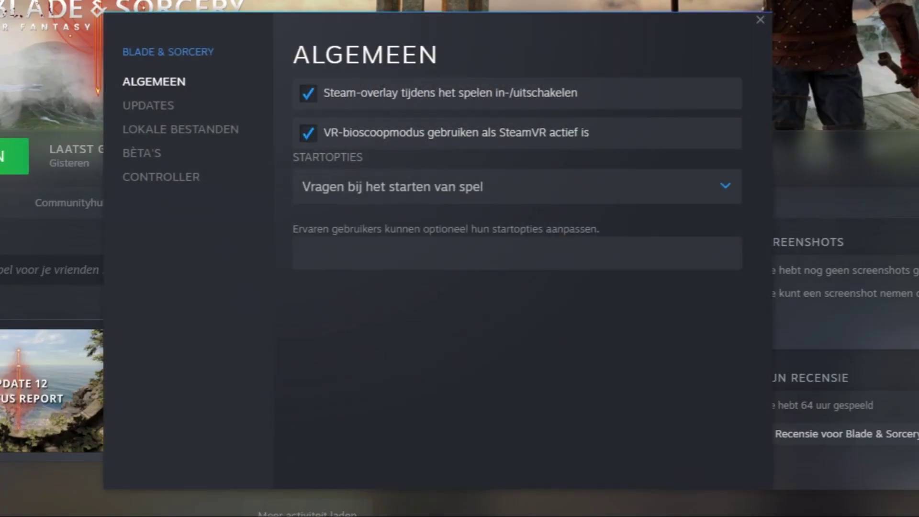
{"action": "left_click", "coordinate": [213, 136]}
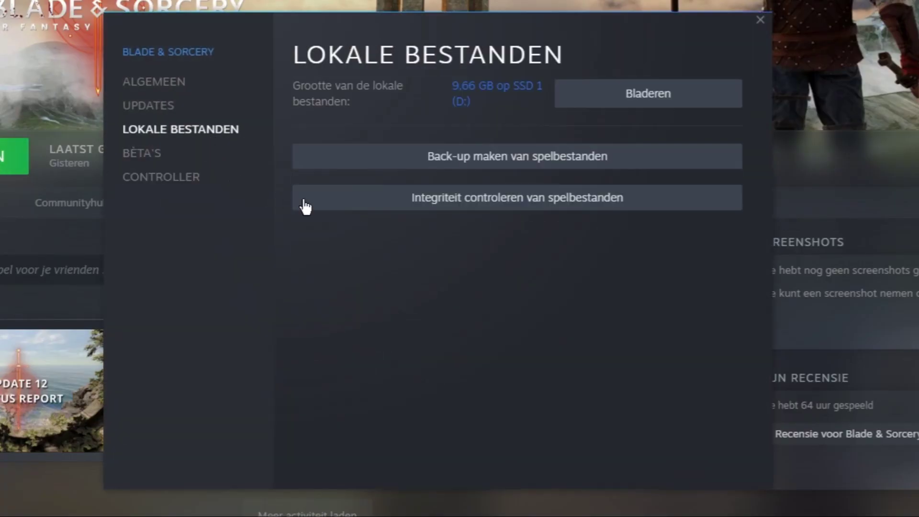
{"action": "left_click", "coordinate": [687, 102]}
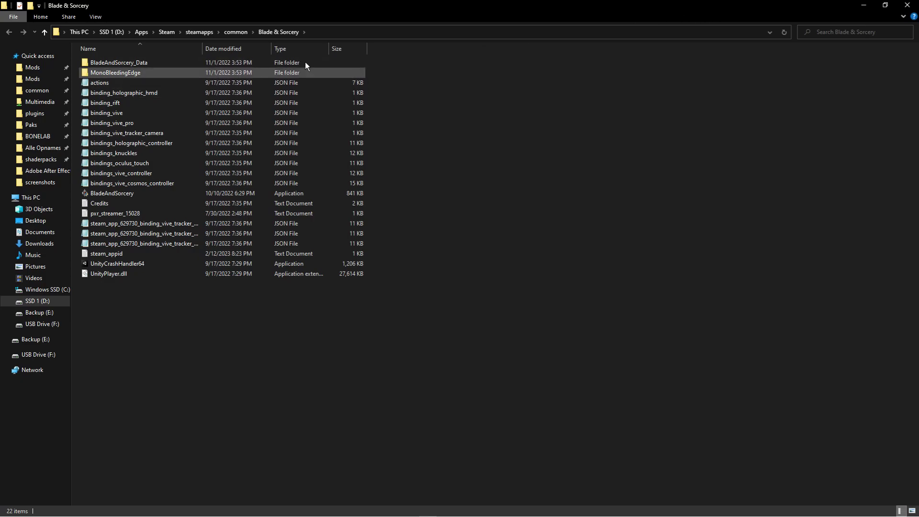
Open the game's Mods folder inside BladeAndSorcery_Data and StreamingAssets
{"action": "left_click_drag", "start_coordinate": [411, 318], "coordinate": [188, 55]}
{"action": "left_click", "coordinate": [352, 317]}
{"action": "mouse_move", "coordinate": [143, 66]}
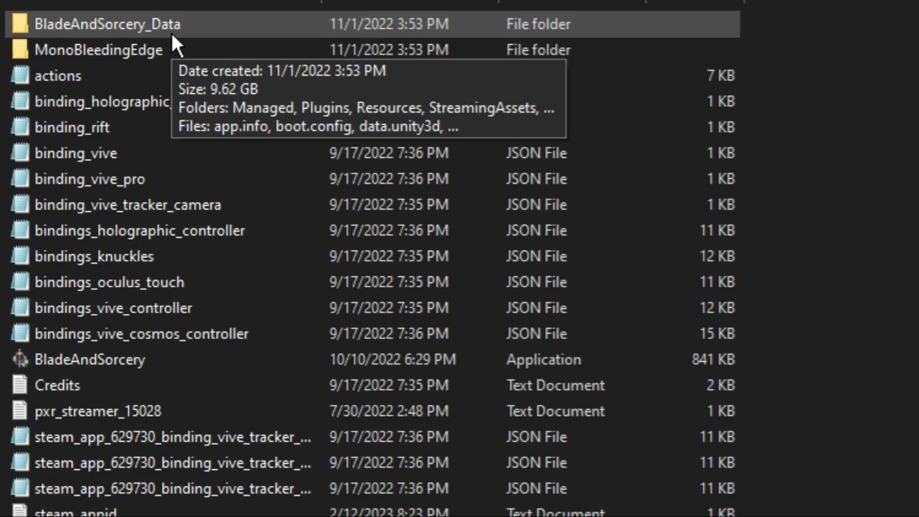
{"action": "double_click", "coordinate": [172, 33]}
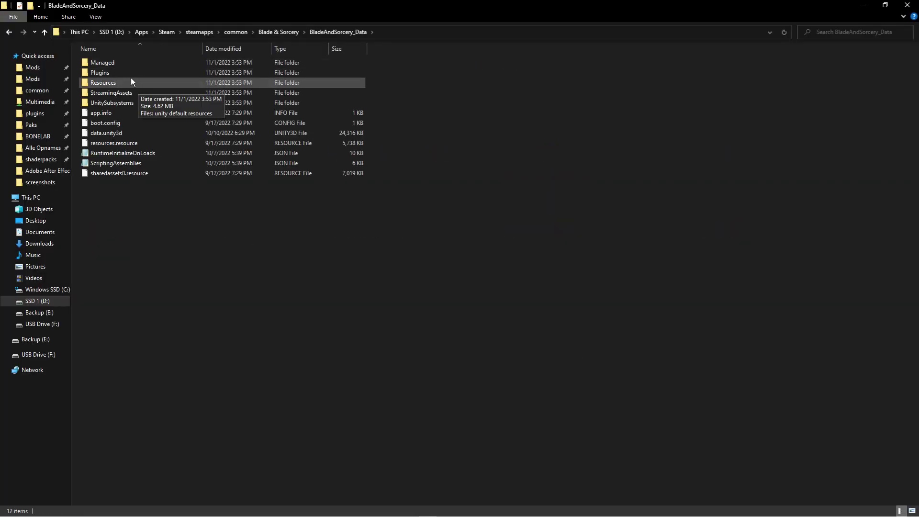
{"action": "double_click", "coordinate": [112, 93]}
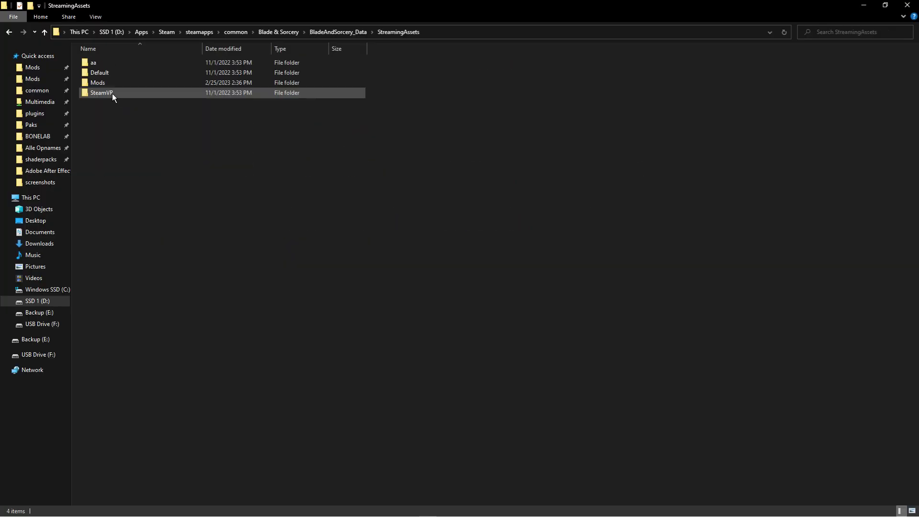
{"action": "double_click", "coordinate": [145, 85]}
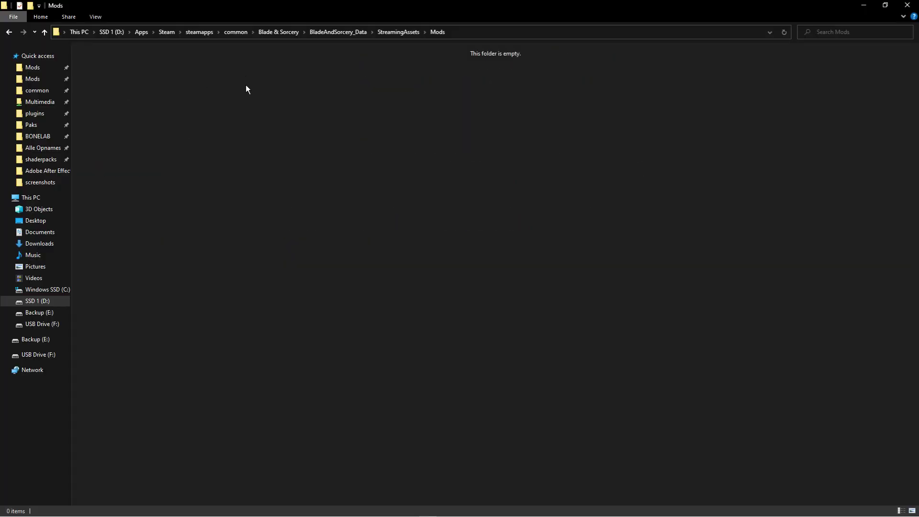
Restore the Mods folder window from full screen and snap it to the upper-right quarter of the desktop
{"action": "mouse_move", "coordinate": [370, 4]}
{"action": "left_mouse_down"}
{"action": "mouse_move", "coordinate": [340, 28]}
{"action": "mouse_move", "coordinate": [364, 3]}
{"action": "left_mouse_up"}
{"action": "left_click_drag", "start_coordinate": [364, 7], "coordinate": [339, 107]}
{"action": "left_click", "coordinate": [673, 109]}
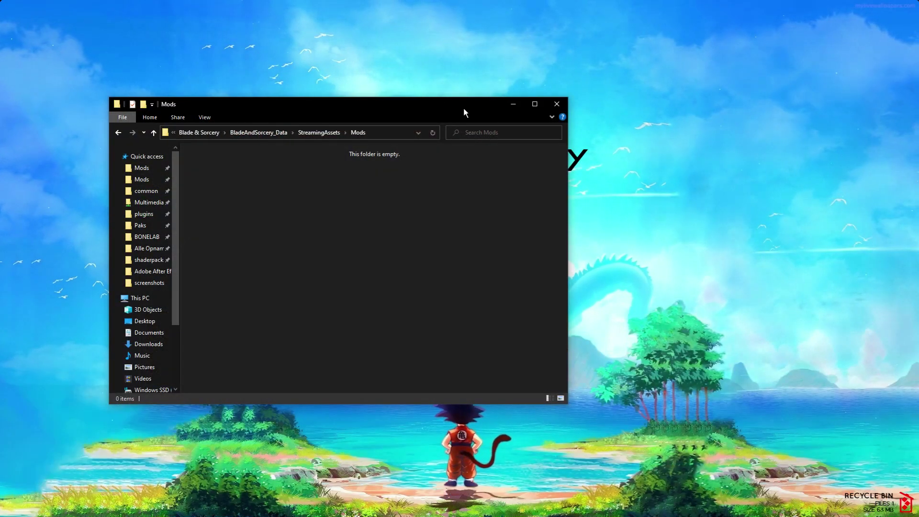
{"action": "left_click_drag", "start_coordinate": [463, 113], "coordinate": [917, 2]}
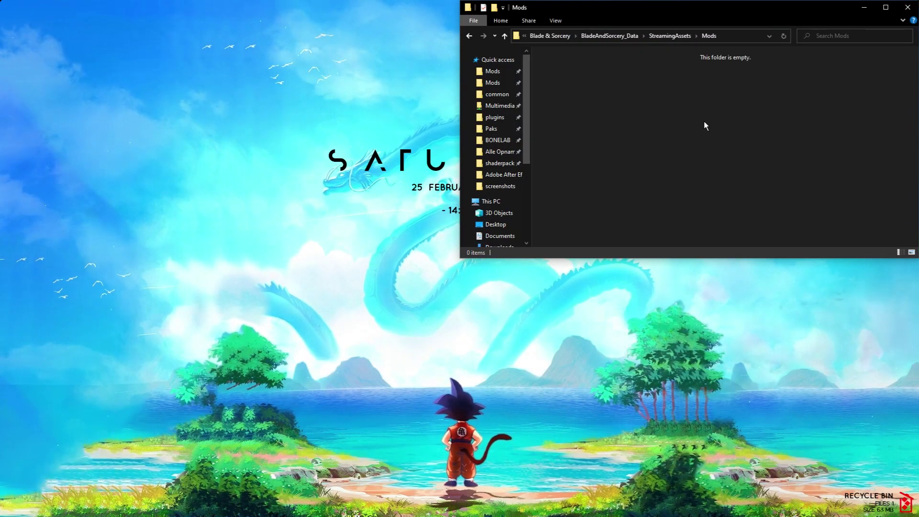
{"action": "left_click_drag", "start_coordinate": [667, 260], "coordinate": [667, 262]}
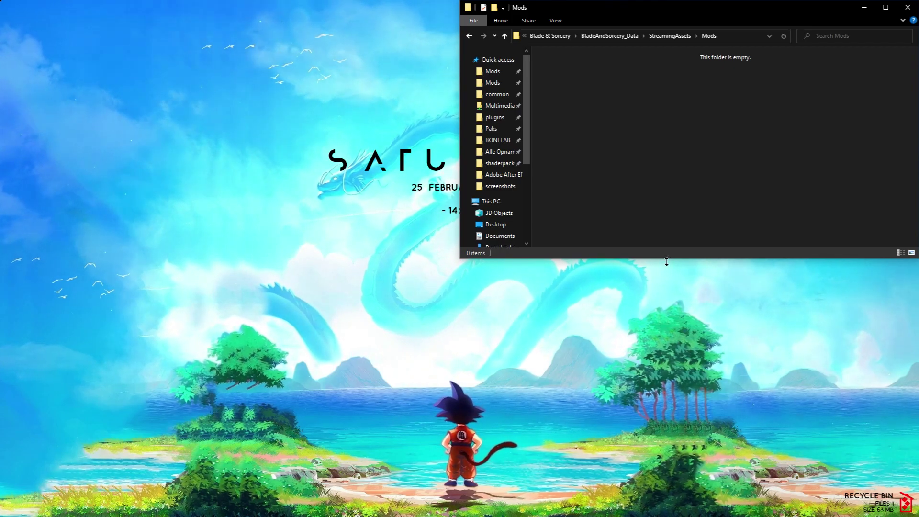
Switch to Chrome, search for "nexusmods" and open the Nexus Mods website
{"action": "mouse_move", "coordinate": [394, 505]}
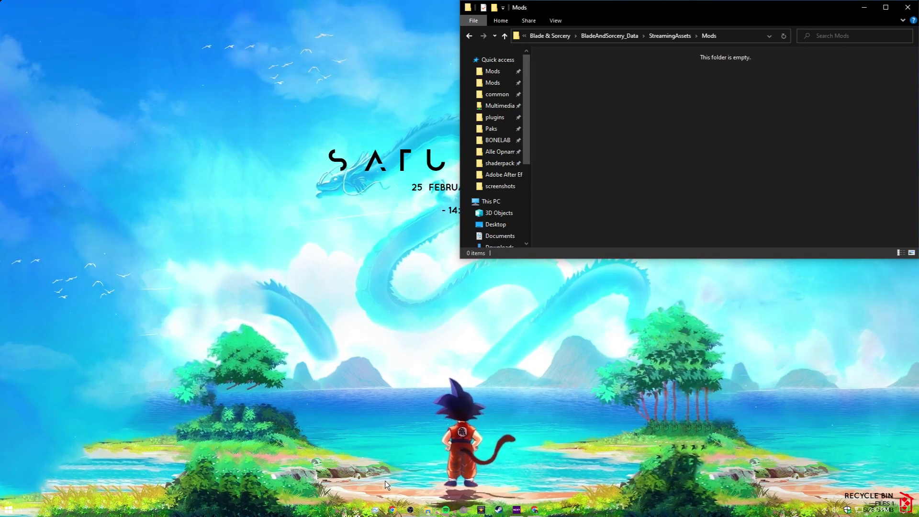
{"action": "left_click", "coordinate": [393, 509]}
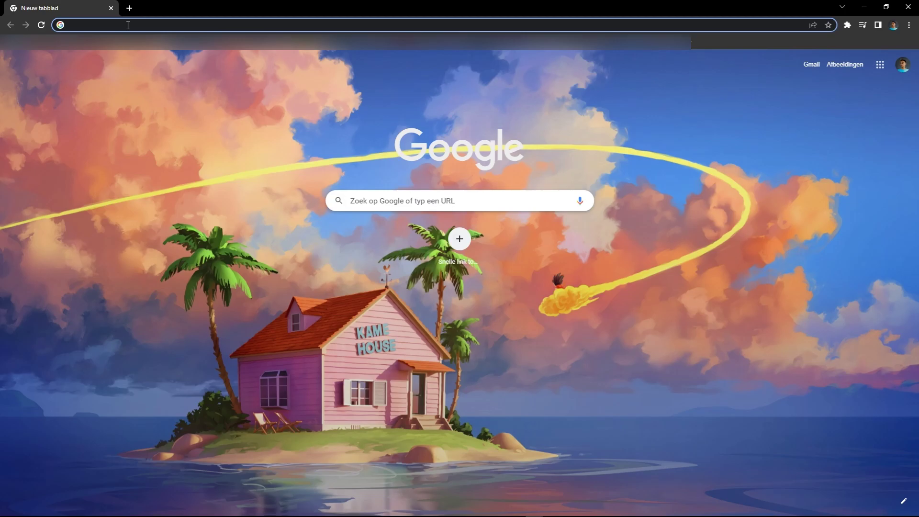
{"action": "type", "text": "nexusmods"}
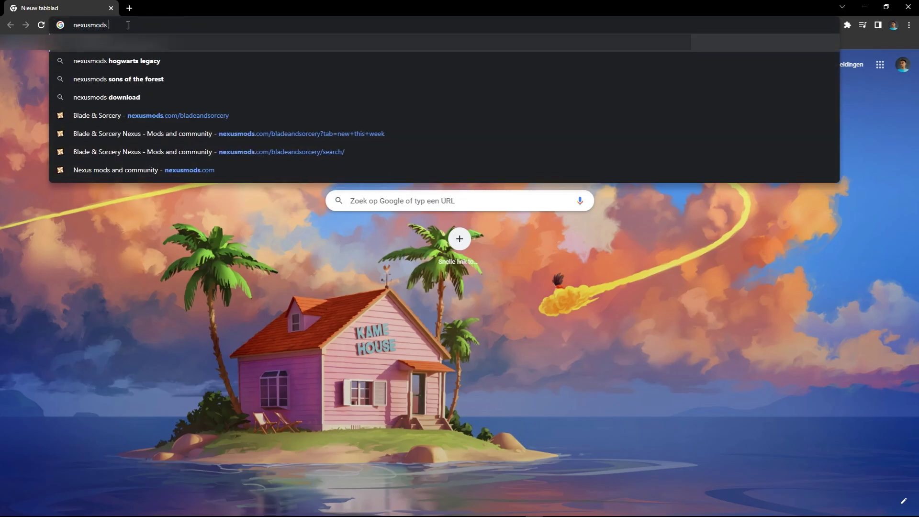
{"action": "key", "text": "Return"}
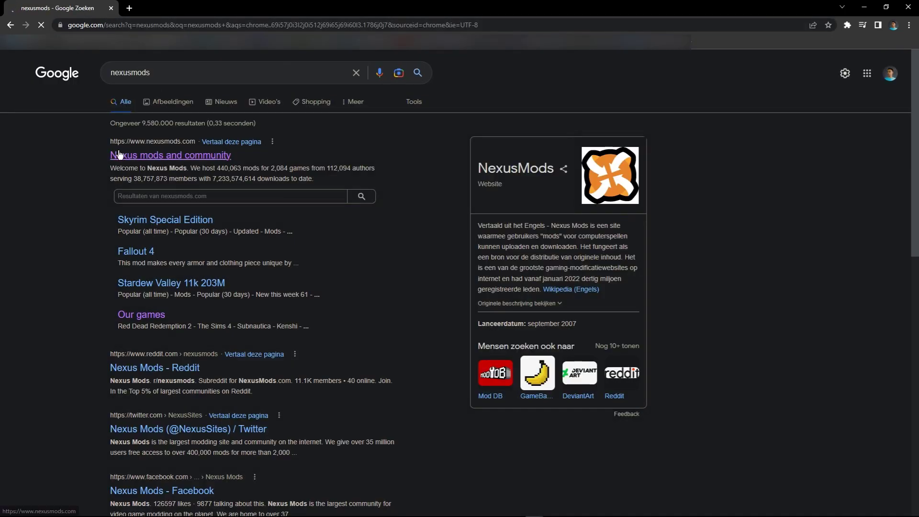
{"action": "left_click", "coordinate": [140, 155]}
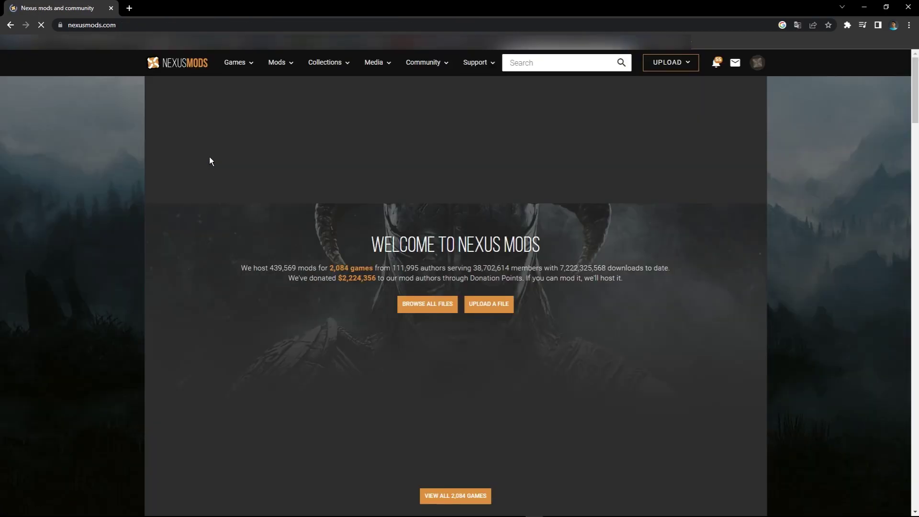
Open the Blade & Sorcery and Blade & Sorcery: Nomad game pages in new tabs and close the Nexus Mods home page
{"action": "scroll", "coordinate": [297, 254], "scroll_direction": "down", "scroll_amount": 3}
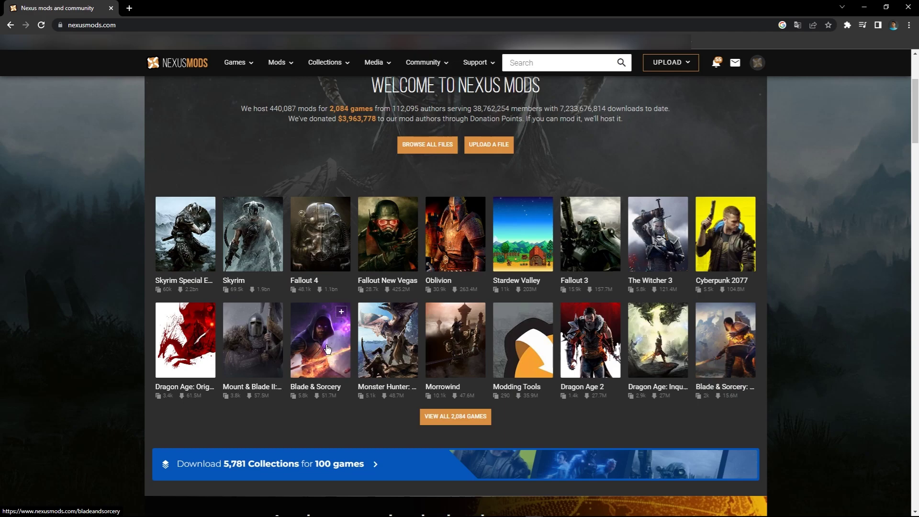
{"action": "right_click", "coordinate": [327, 342]}
{"action": "left_click", "coordinate": [357, 349]}
{"action": "right_click", "coordinate": [704, 343]}
{"action": "left_click", "coordinate": [733, 353]}
{"action": "left_click", "coordinate": [144, 8]}
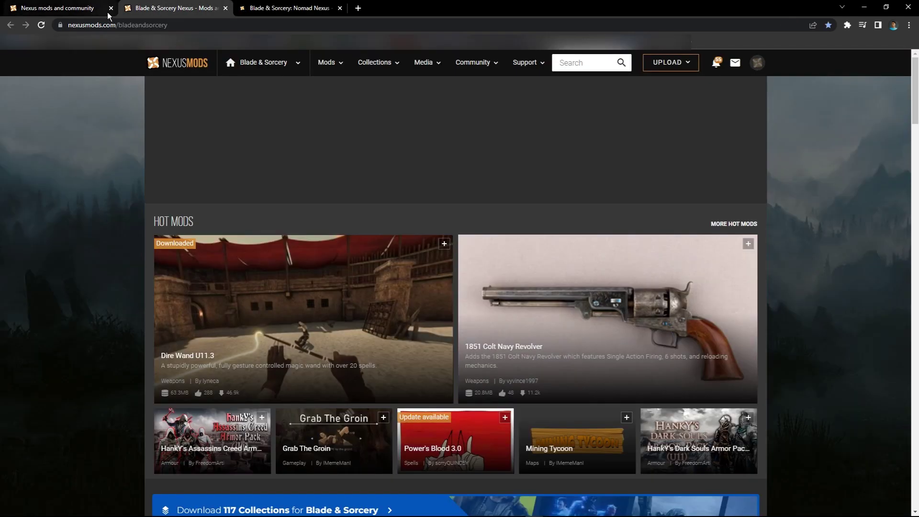
{"action": "left_click", "coordinate": [110, 8]}
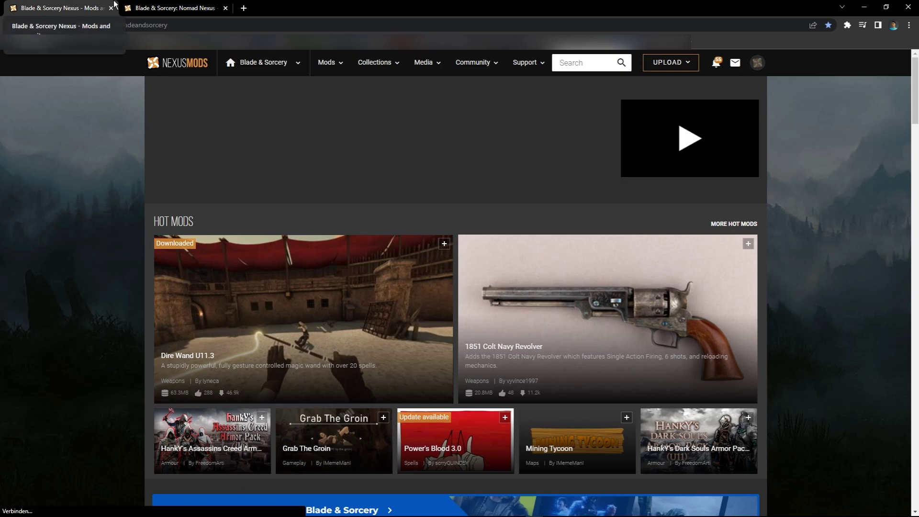
Look through the Blade & Sorcery: Nomad mods page, return to the Blade & Sorcery page and close the Nomad one
{"action": "left_click", "coordinate": [158, 9]}
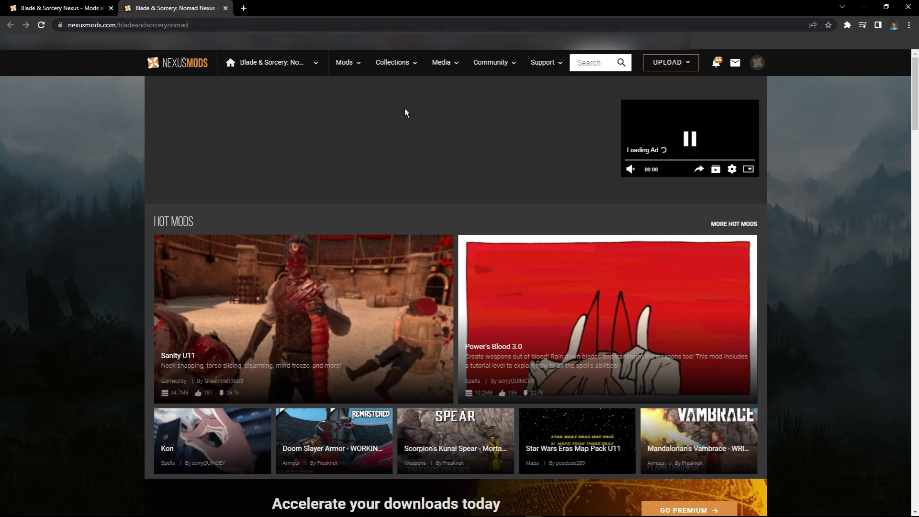
{"action": "scroll", "coordinate": [523, 176], "scroll_direction": "down", "scroll_amount": 8}
{"action": "scroll", "coordinate": [601, 283], "scroll_direction": "up", "scroll_amount": 8}
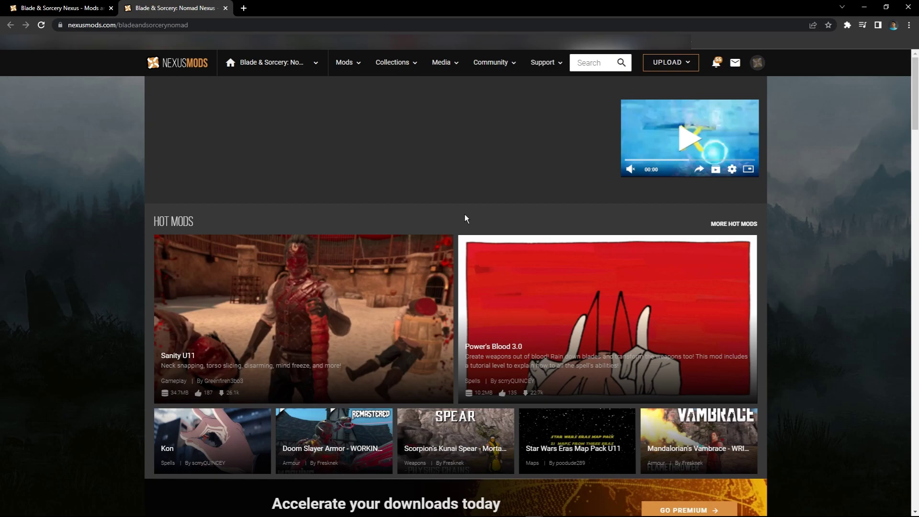
{"action": "left_click", "coordinate": [2, 5]}
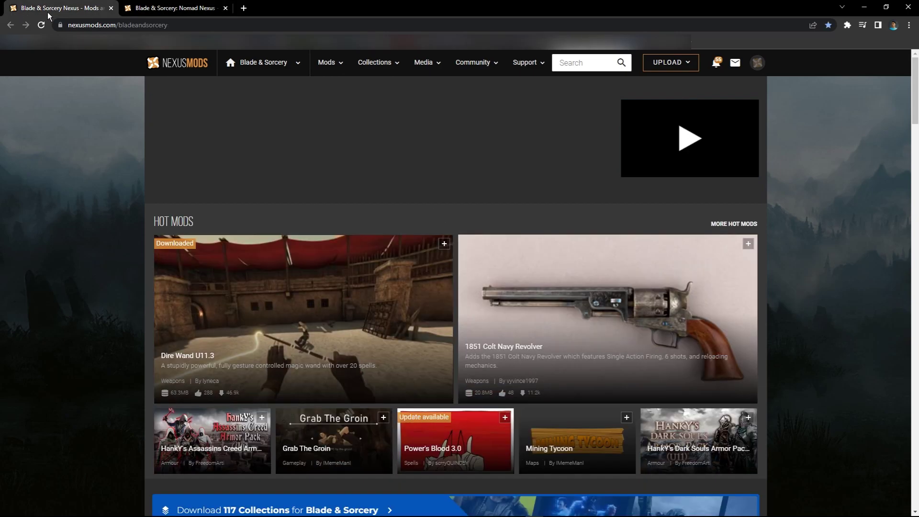
{"action": "left_click", "coordinate": [225, 8]}
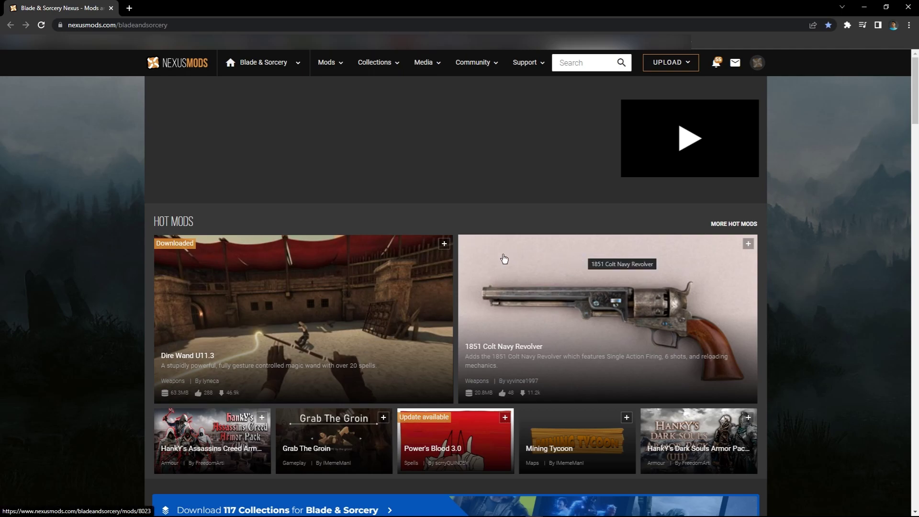
Open the Grab The Hip mod from the new mods list in a new tab and show that tab
{"action": "scroll", "coordinate": [510, 271], "scroll_direction": "down", "scroll_amount": 7}
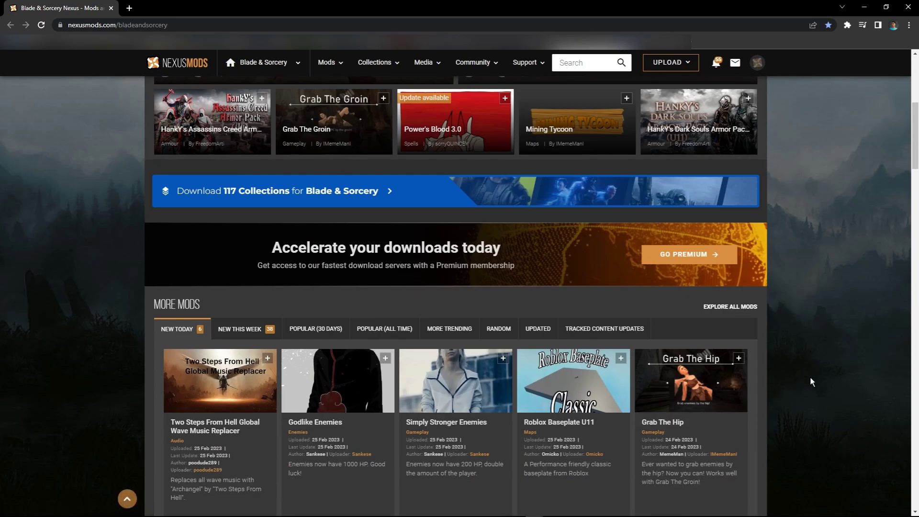
{"action": "right_click", "coordinate": [695, 392]}
{"action": "left_click", "coordinate": [737, 241]}
{"action": "left_click", "coordinate": [218, 6]}
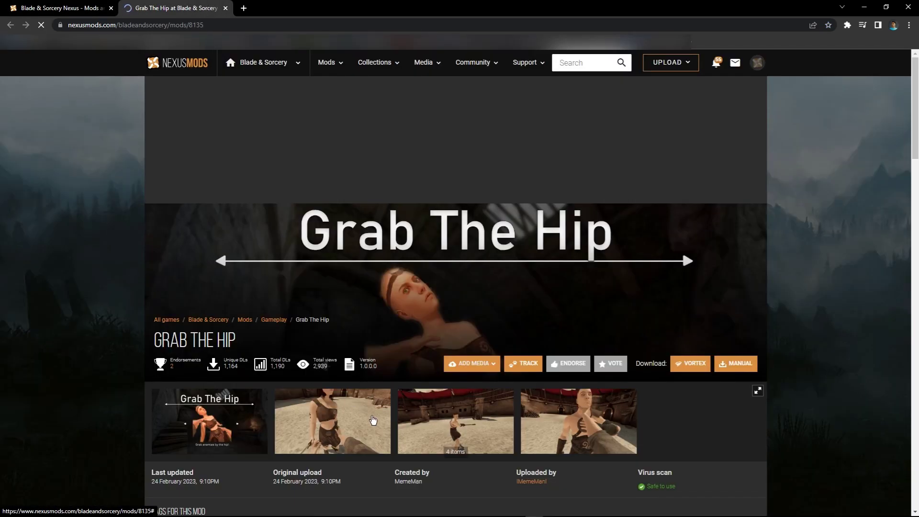
Download the Grab The Hip zip manually with the slow download and keep the file despite the browser's warning
{"action": "scroll", "coordinate": [806, 365], "scroll_direction": "down", "scroll_amount": 2}
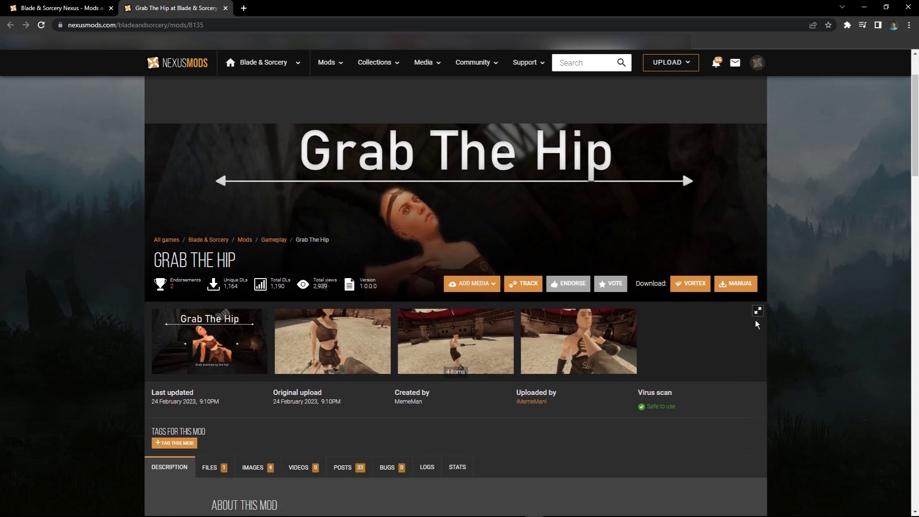
{"action": "left_click", "coordinate": [739, 285]}
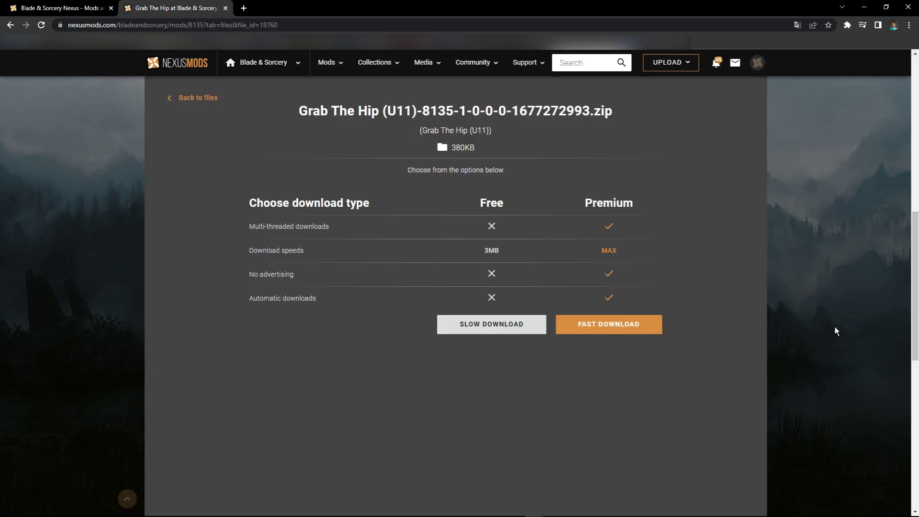
{"action": "left_click", "coordinate": [510, 336]}
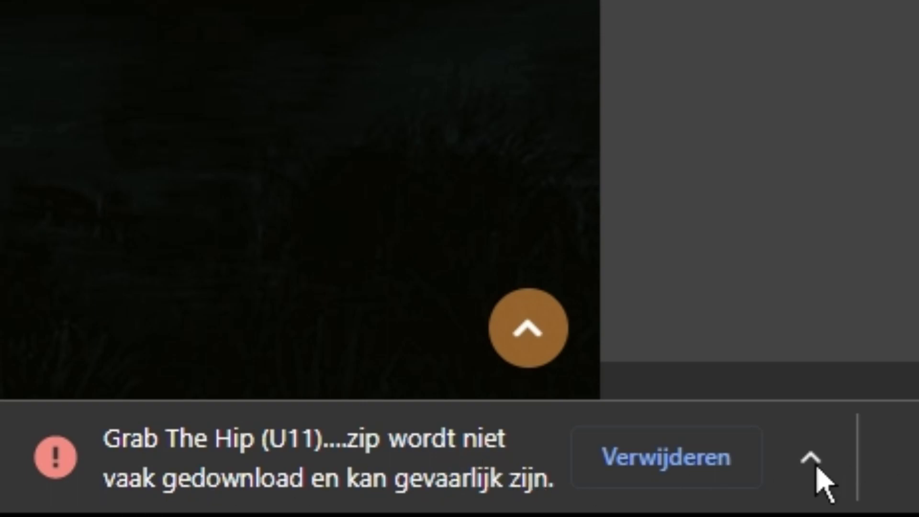
{"action": "left_click", "coordinate": [798, 465]}
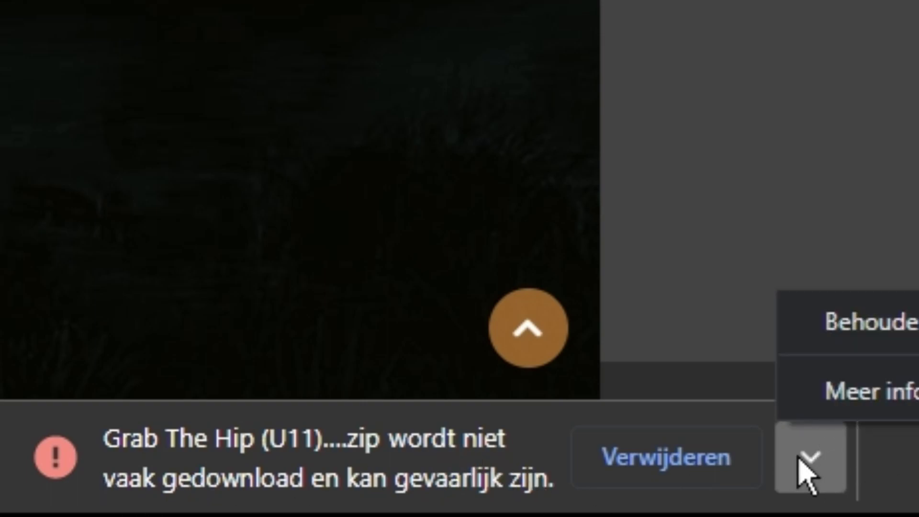
{"action": "left_click", "coordinate": [912, 344]}
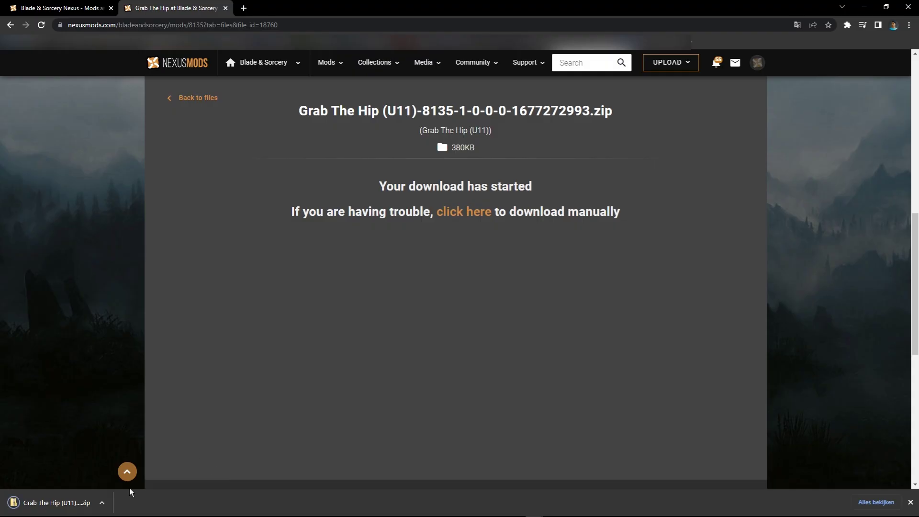
Return to the Grab The Hip files page and check the mod's virus scan status
{"action": "left_click", "coordinate": [205, 97]}
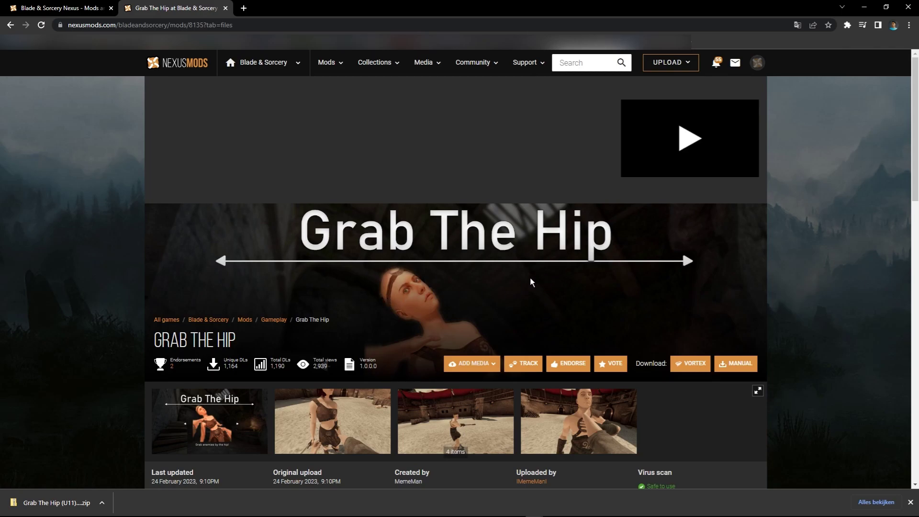
{"action": "scroll", "coordinate": [527, 290], "scroll_direction": "down", "scroll_amount": 3}
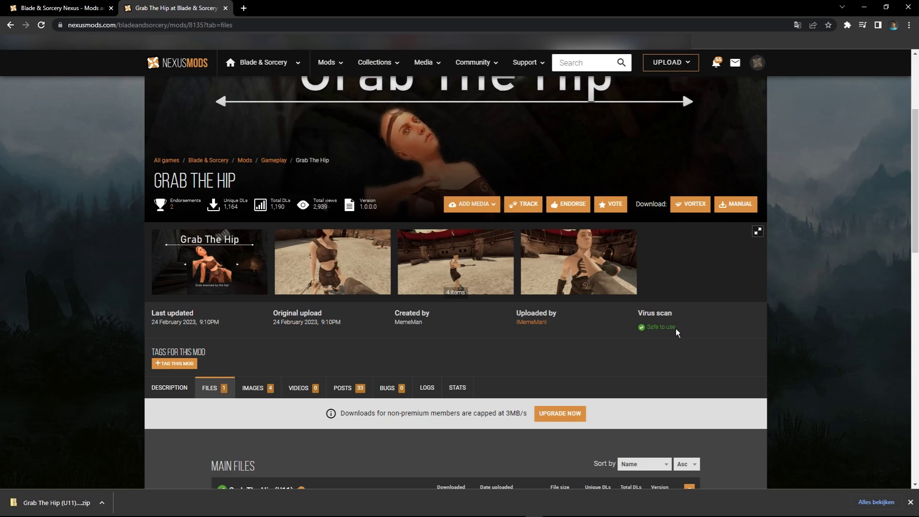
{"action": "left_click_drag", "start_coordinate": [676, 332], "coordinate": [655, 328]}
{"action": "left_click", "coordinate": [659, 326]}
{"action": "scroll", "coordinate": [565, 260], "scroll_direction": "up", "scroll_amount": 3}
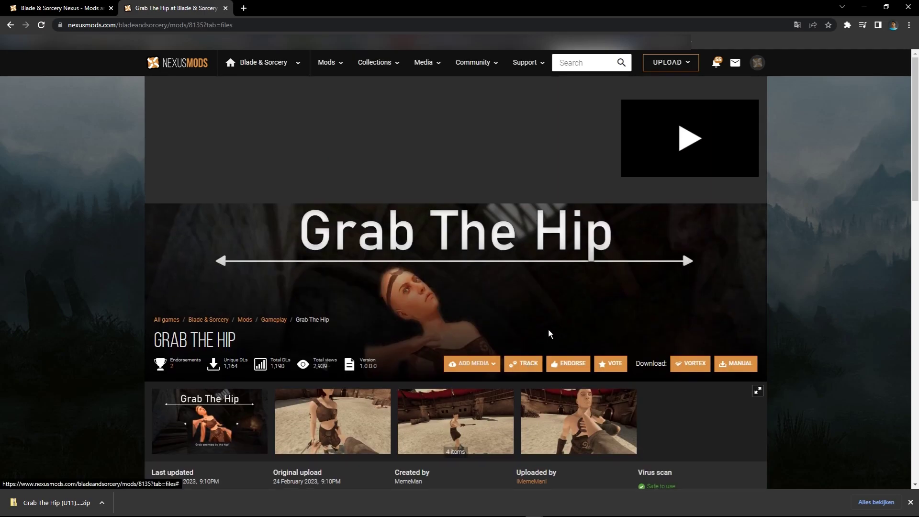
Open the description of the Grab The Hip mod to review its details and requirements
{"action": "scroll", "coordinate": [497, 256], "scroll_direction": "down", "scroll_amount": 4}
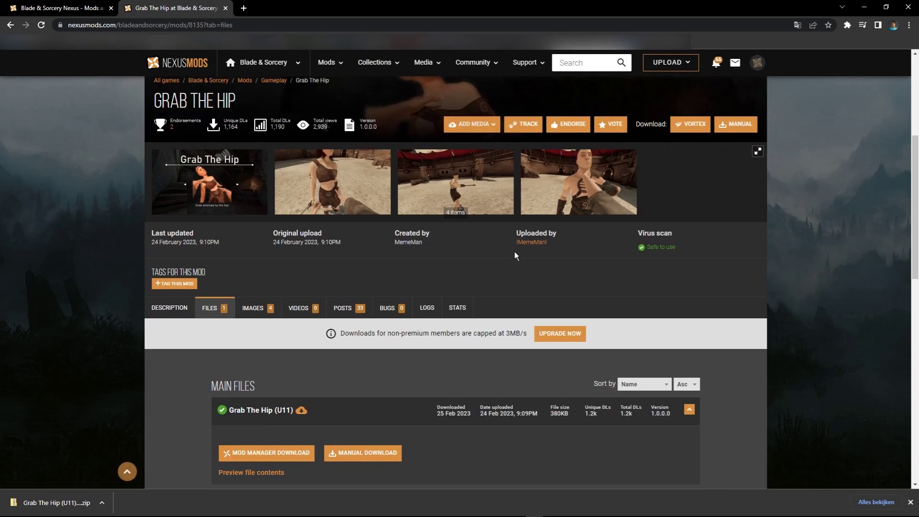
{"action": "scroll", "coordinate": [514, 251], "scroll_direction": "down", "scroll_amount": 2}
{"action": "left_click", "coordinate": [169, 234]}
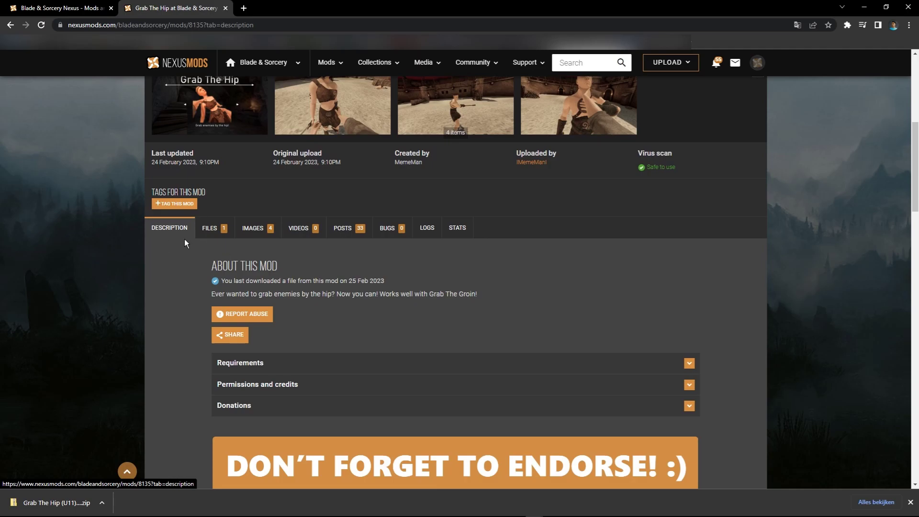
Expand the requirements of the Grab The Hip mod and review its Nexus requirements
{"action": "scroll", "coordinate": [185, 243], "scroll_direction": "down", "scroll_amount": 2}
{"action": "left_click", "coordinate": [275, 286]}
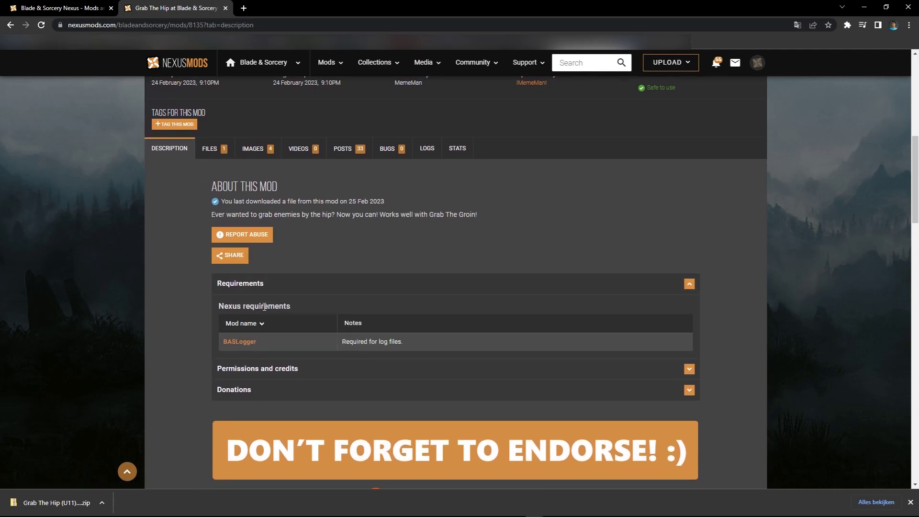
{"action": "left_click_drag", "start_coordinate": [221, 307], "coordinate": [289, 307]}
{"action": "left_click", "coordinate": [296, 306]}
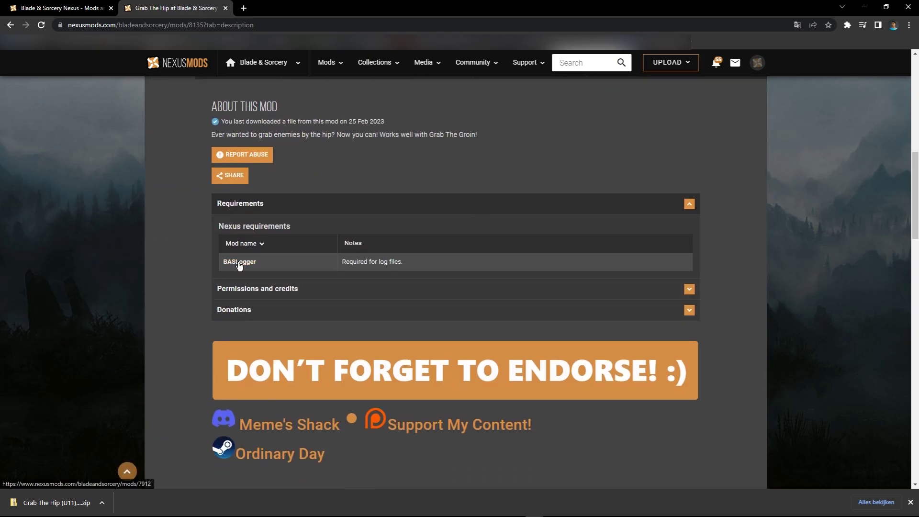
Open the required BASLogger mod from the requirements list in a new tab and show that tab
{"action": "right_click", "coordinate": [240, 261]}
{"action": "left_click", "coordinate": [259, 269]}
{"action": "key", "text": "ctrl+Tab"}
Expand BASLogger's requirements and review its dependencies and the mods requiring this file
{"action": "scroll", "coordinate": [400, 298], "scroll_direction": "down", "scroll_amount": 8}
{"action": "left_click", "coordinate": [318, 284]}
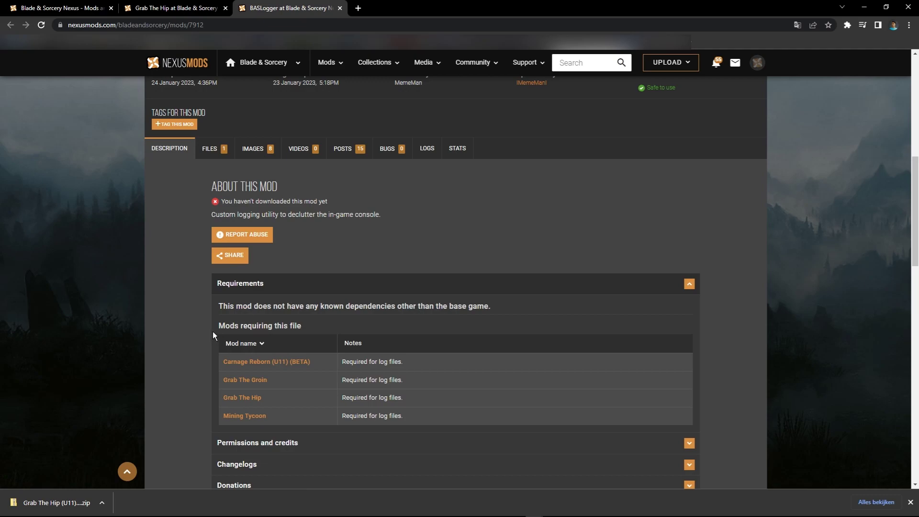
{"action": "left_click_drag", "start_coordinate": [228, 323], "coordinate": [301, 329]}
{"action": "scroll", "coordinate": [246, 320], "scroll_direction": "down", "scroll_amount": 2}
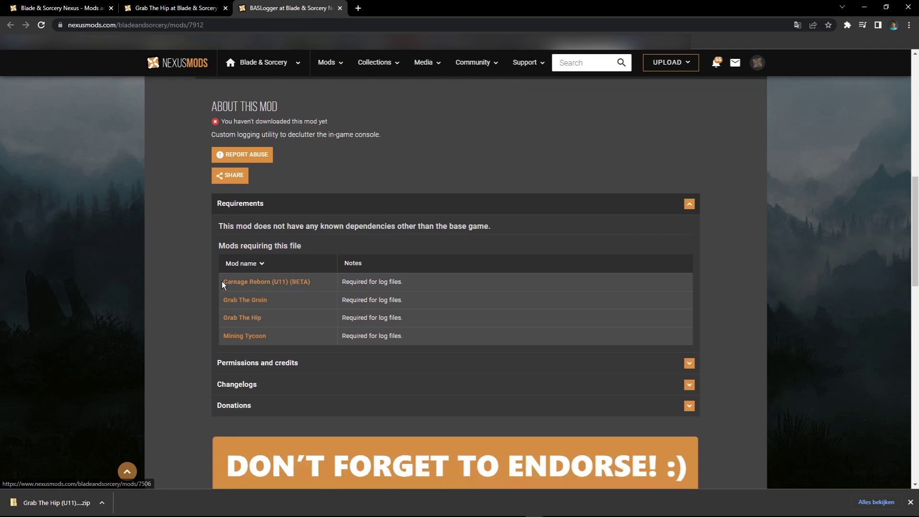
{"action": "right_click", "coordinate": [257, 321]}
{"action": "left_click", "coordinate": [294, 325]}
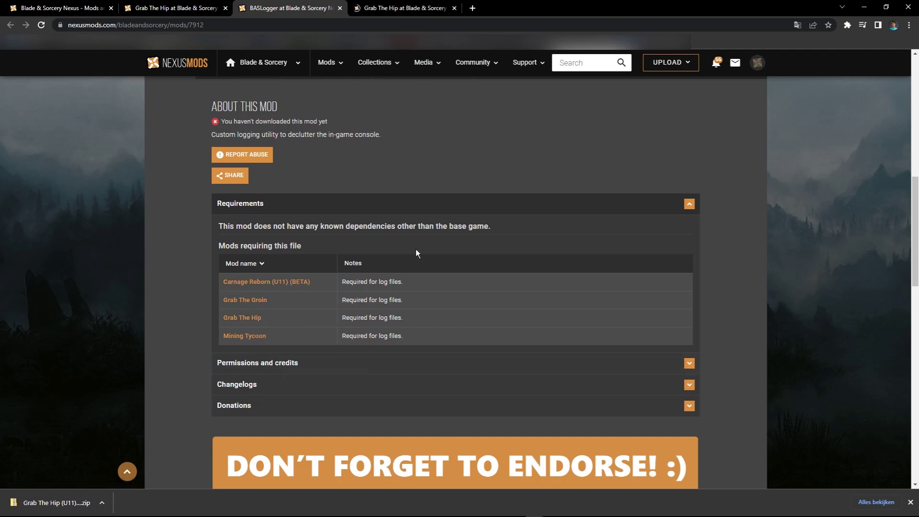
{"action": "left_click", "coordinate": [454, 8]}
Download the BASLogger zip manually with the slow download
{"action": "scroll", "coordinate": [319, 291], "scroll_direction": "up", "scroll_amount": 5}
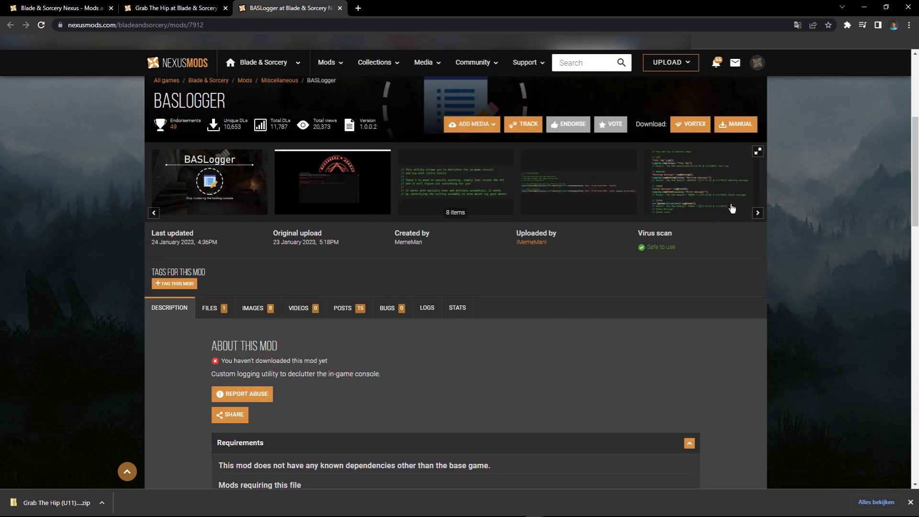
{"action": "left_click", "coordinate": [738, 130]}
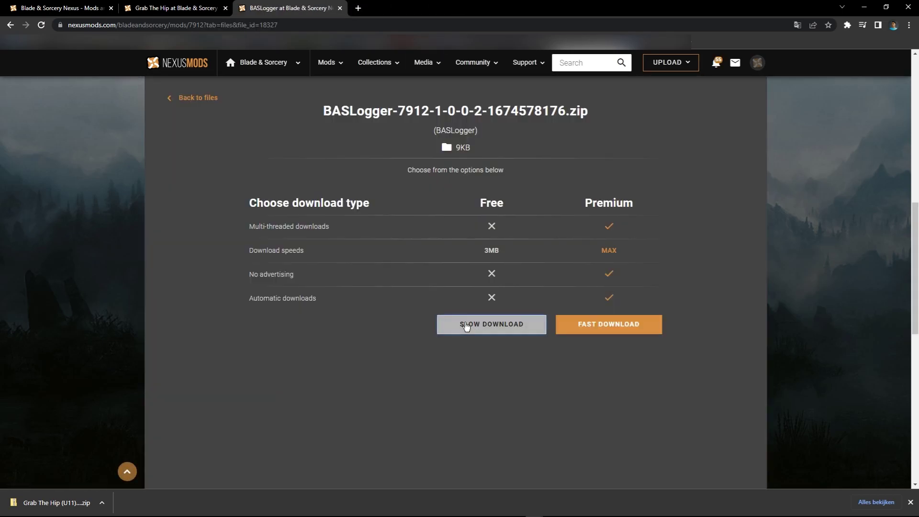
{"action": "left_click", "coordinate": [467, 326]}
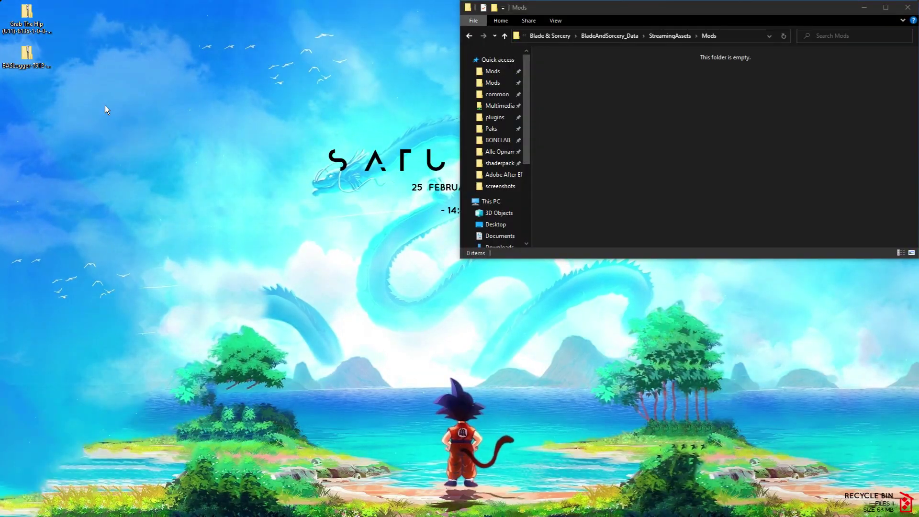
Extract the Grab The Hip and BASLogger zips directly onto the desktop, and delete both zip files
{"action": "left_click_drag", "start_coordinate": [122, 116], "coordinate": [240, 197]}
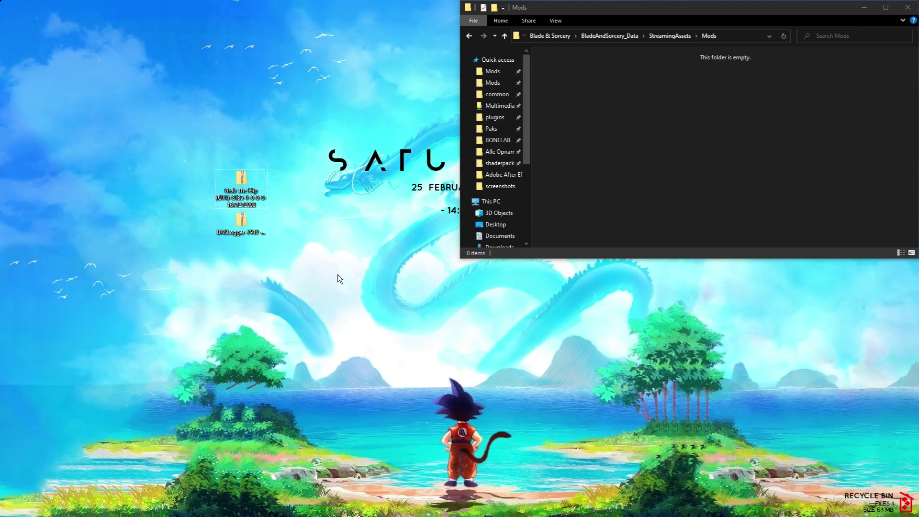
{"action": "left_click_drag", "start_coordinate": [338, 276], "coordinate": [217, 158]}
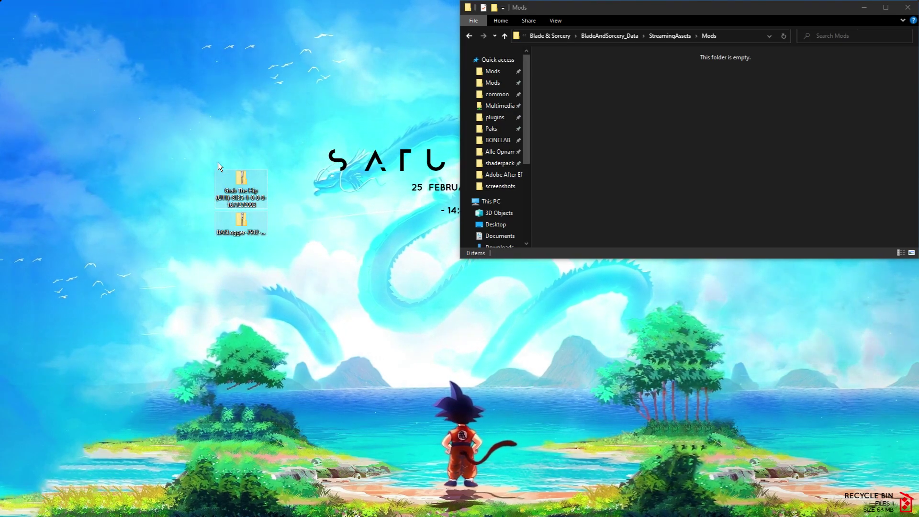
{"action": "right_click", "coordinate": [236, 181]}
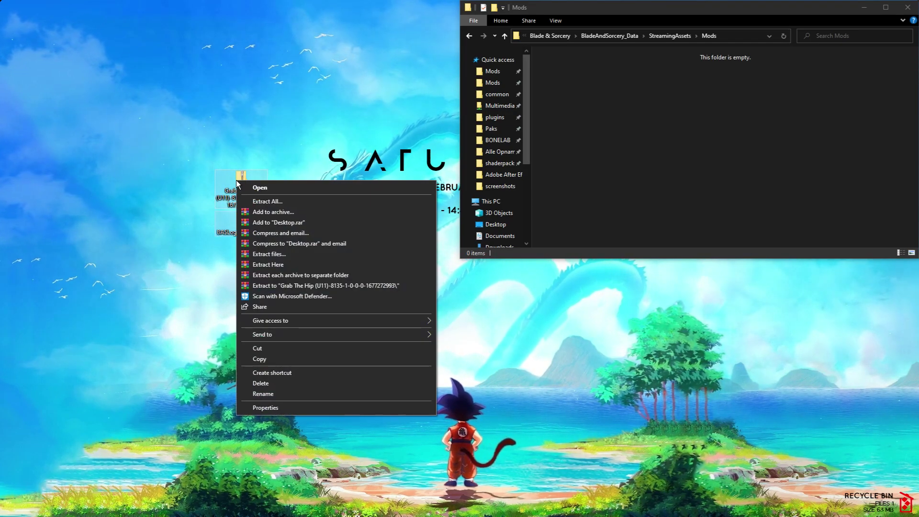
{"action": "left_click", "coordinate": [295, 265]}
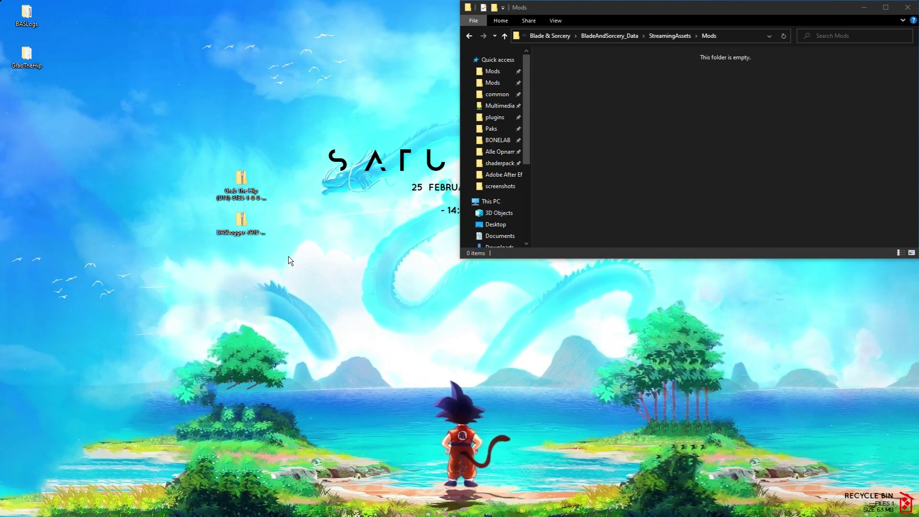
{"action": "left_click_drag", "start_coordinate": [314, 270], "coordinate": [233, 154]}
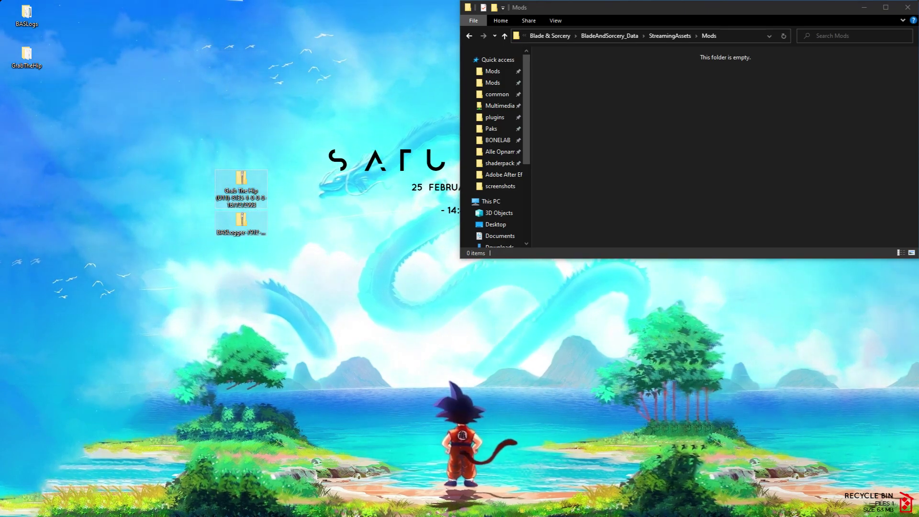
{"action": "key", "text": "Delete"}
Move the extracted BASLogs and GrabTheHip folders from the desktop into the game's StreamingAssets Mods folder
{"action": "mouse_move", "coordinate": [94, 112]}
{"action": "left_mouse_down"}
{"action": "mouse_move", "coordinate": [2, 3]}
{"action": "mouse_move", "coordinate": [15, 22]}
{"action": "left_mouse_up"}
{"action": "right_click", "coordinate": [15, 22]}
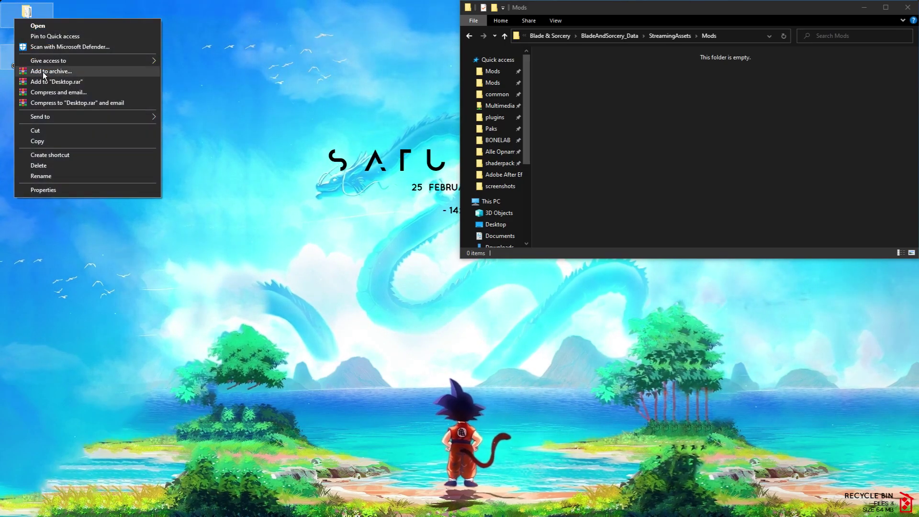
{"action": "left_click", "coordinate": [56, 131]}
{"action": "left_click_drag", "start_coordinate": [634, 21], "coordinate": [624, 1]}
{"action": "right_click", "coordinate": [343, 95]}
{"action": "left_click", "coordinate": [379, 161]}
{"action": "left_click", "coordinate": [411, 220]}
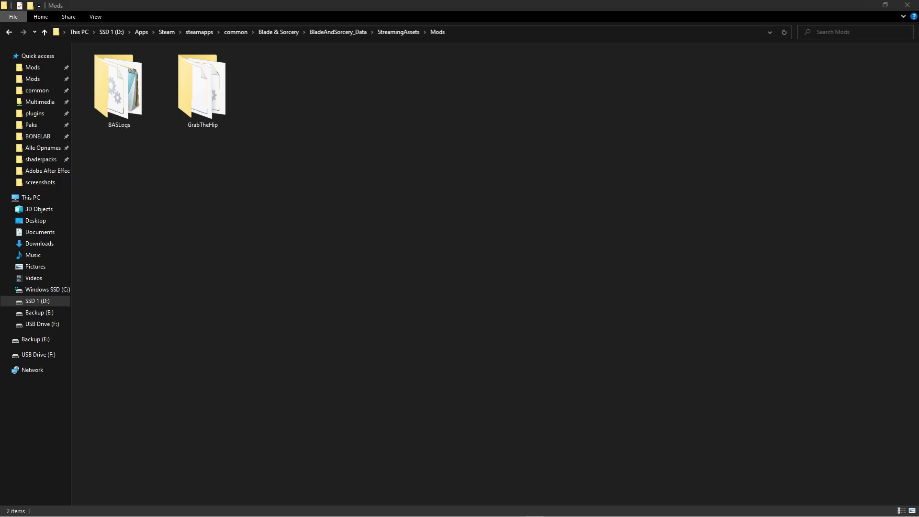
Move all mod folders from the separate MODS folder into the game's Mods folder, and close both folder windows
{"action": "left_click_drag", "start_coordinate": [380, 114], "coordinate": [541, 104]}
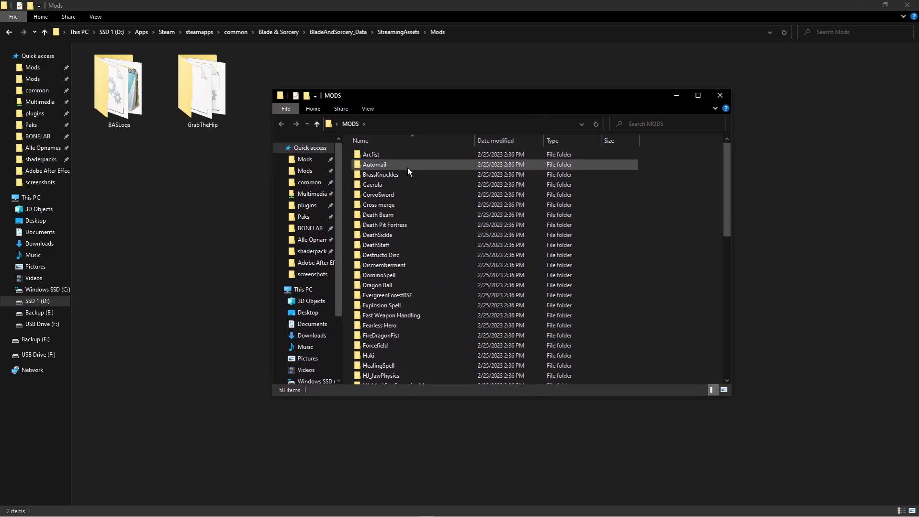
{"action": "left_click_drag", "start_coordinate": [349, 155], "coordinate": [602, 379]}
{"action": "right_click", "coordinate": [533, 315]}
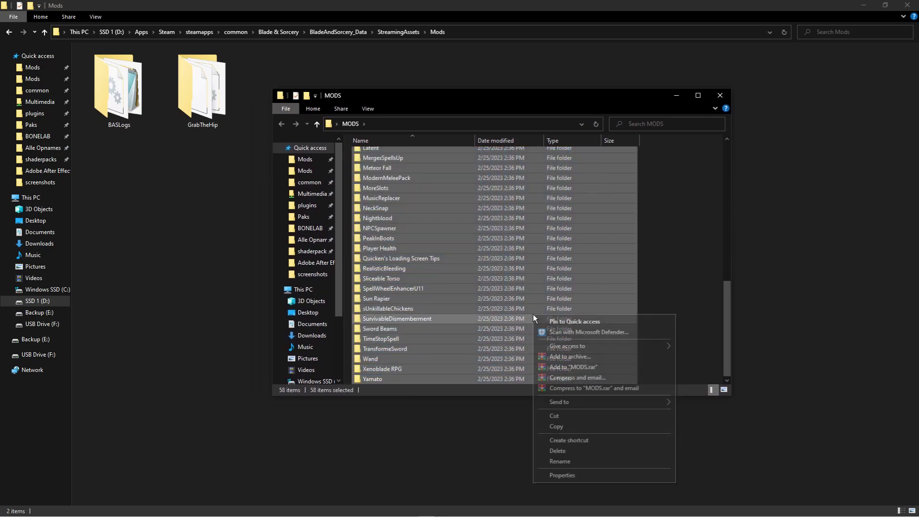
{"action": "left_click", "coordinate": [569, 414]}
{"action": "left_click", "coordinate": [720, 96]}
{"action": "right_click", "coordinate": [544, 132]}
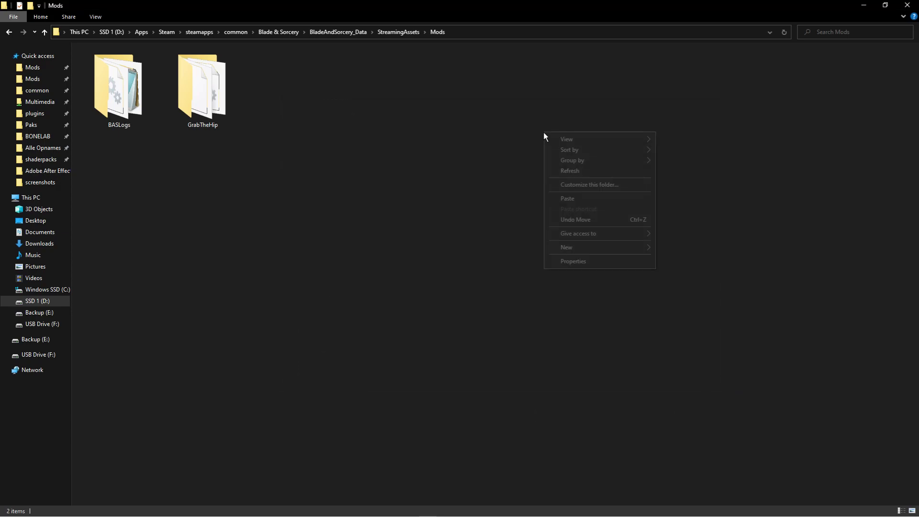
{"action": "left_click", "coordinate": [569, 199]}
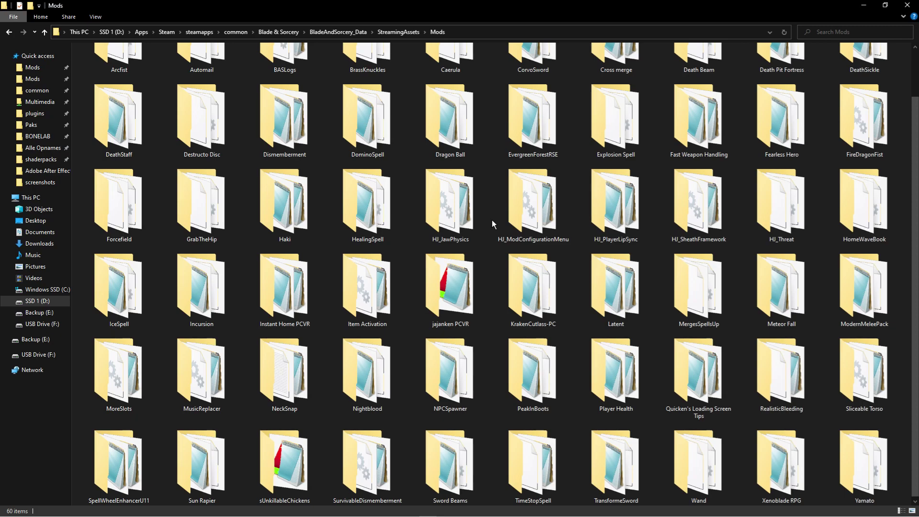
{"action": "left_click", "coordinate": [907, 6]}
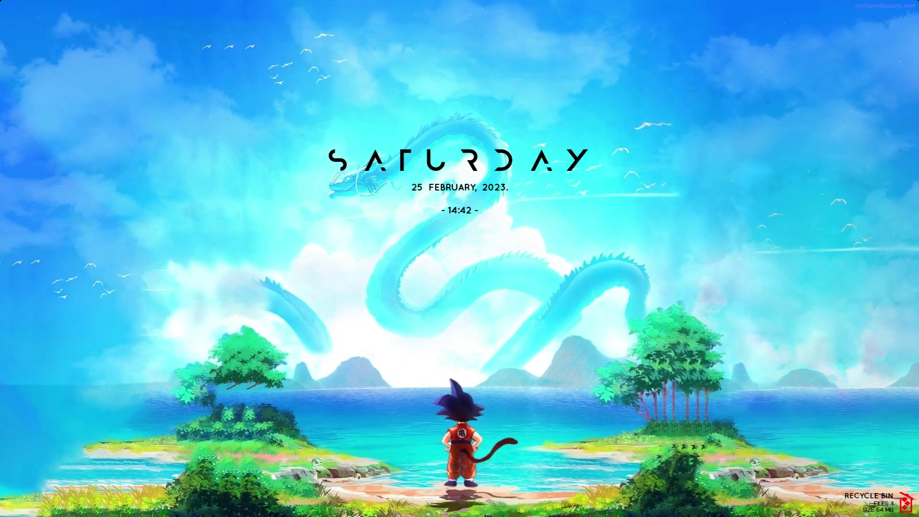